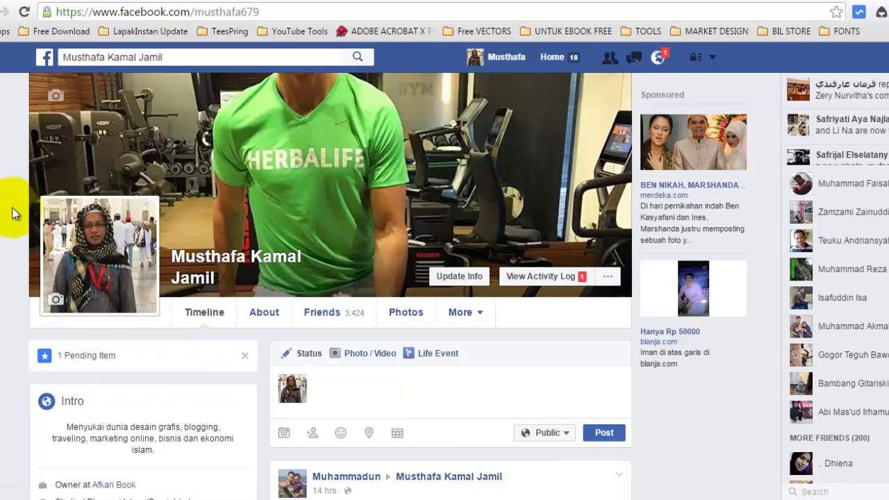
# - Start a new status post on the timeline and copy the URL of the YouTube video "Doa Ziarah Kubur Yang Diajarkan Nabi Muhammad SAW"
pyautogui.click(496, 311)
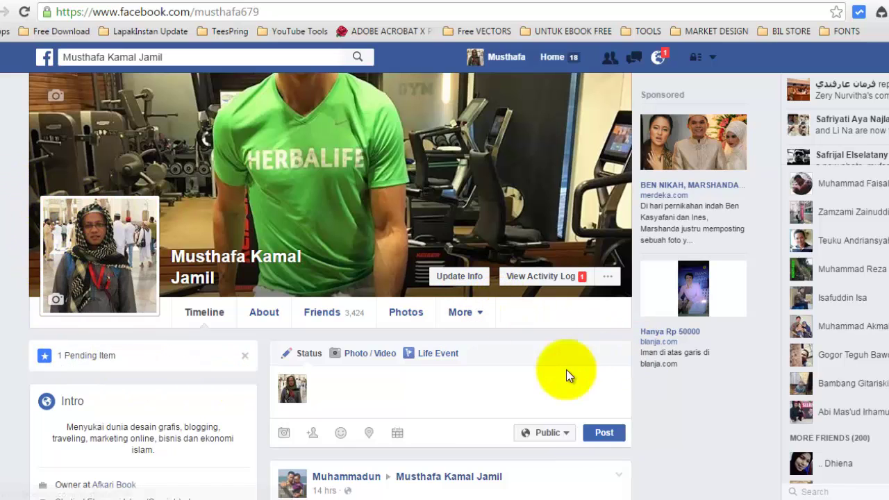
pyautogui.click(385, 394)
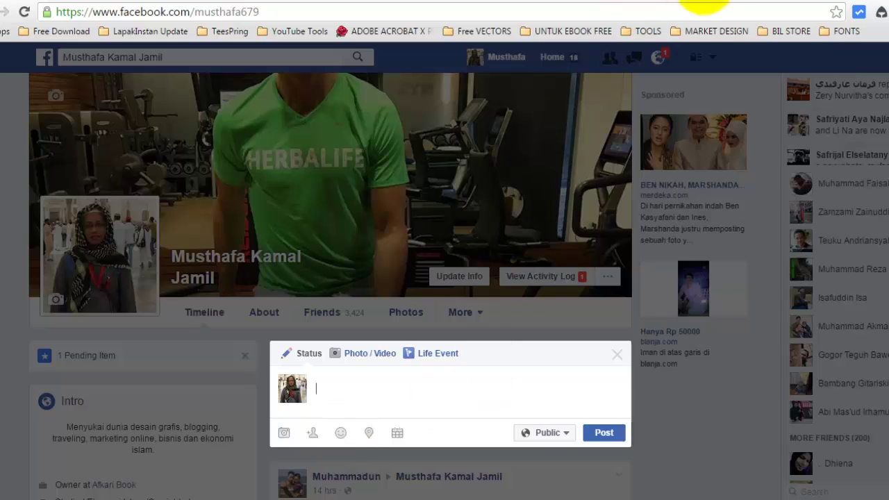
pyautogui.click(715, 1)
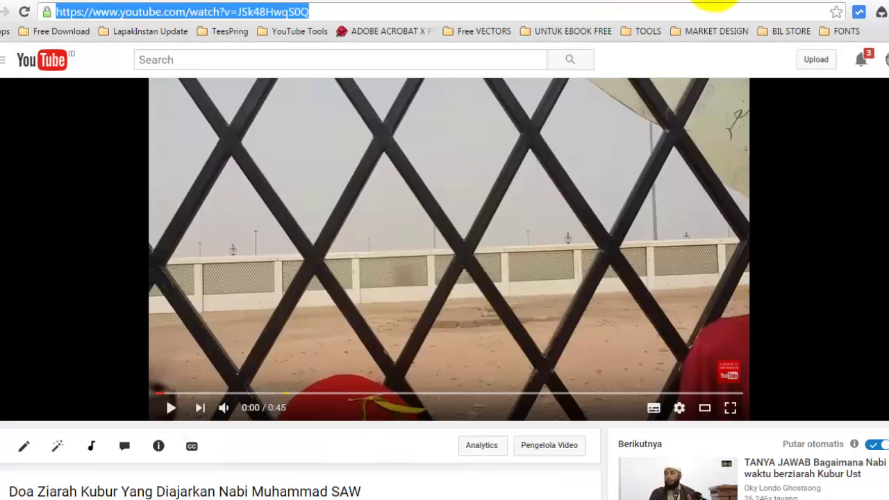
pyautogui.rightClick(301, 12)
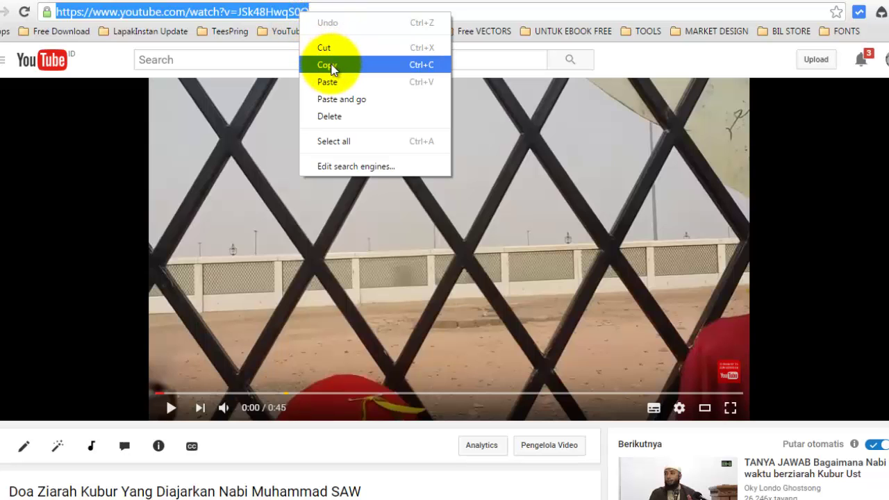
pyautogui.click(332, 65)
# - Paste the YouTube link into the Facebook status draft to generate its standard small link preview
pyautogui.click(330, 0)
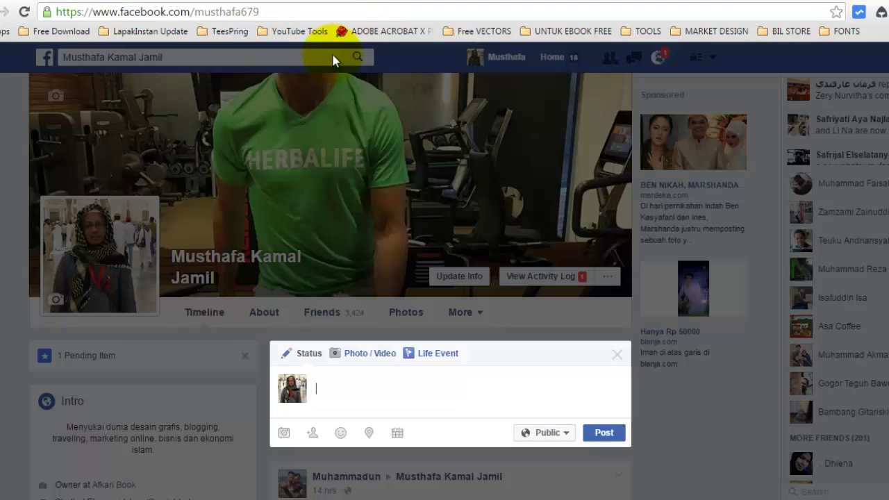
pyautogui.rightClick(325, 389)
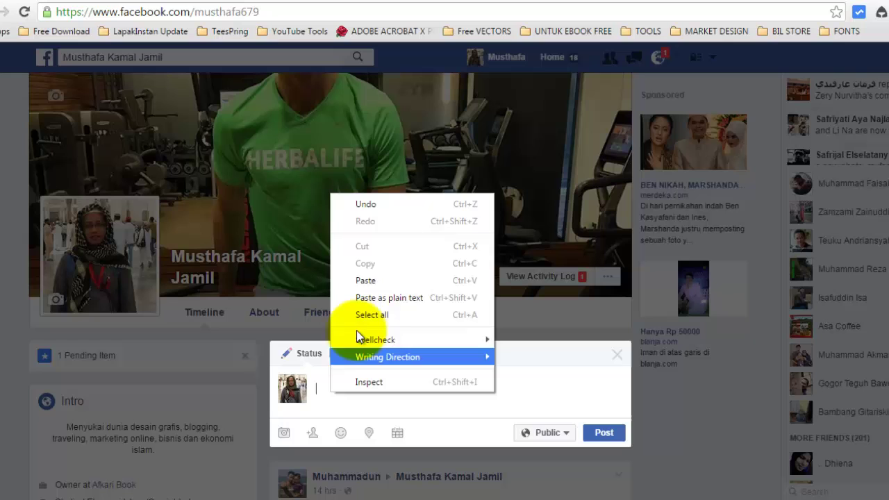
pyautogui.click(358, 284)
pyautogui.scroll(-2, 566, 375)
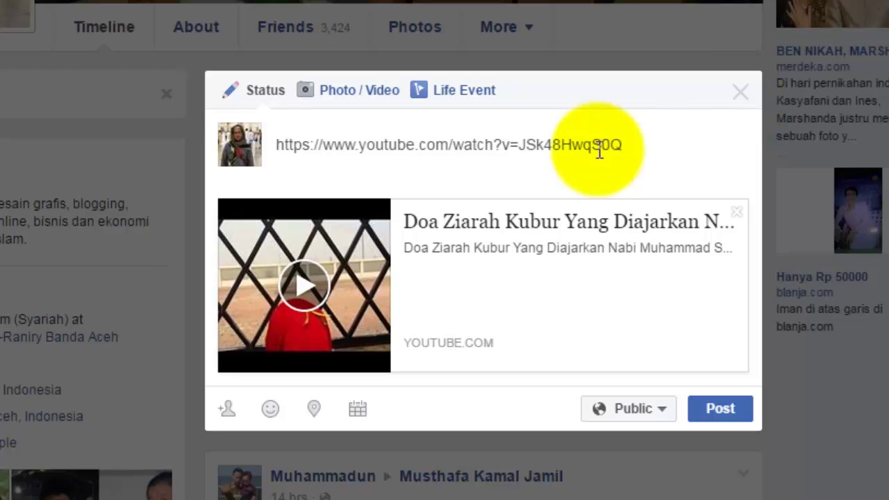
# - Copy the full YouTube URL from the status draft and exit the post editor without publishing
pyautogui.click(523, 148)
pyautogui.moveTo(629, 145); pyautogui.dragTo(309, 159)
pyautogui.rightClick(333, 159)
pyautogui.click(343, 145)
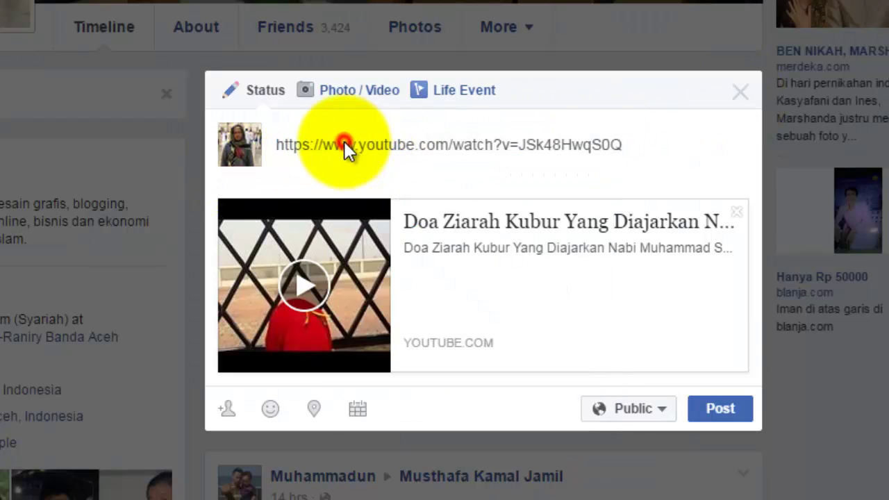
pyautogui.rightClick(339, 145)
pyautogui.click(390, 186)
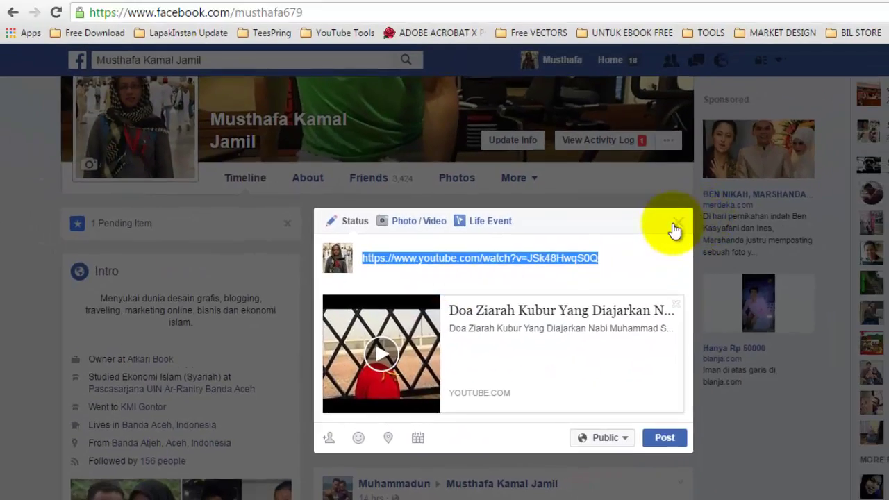
pyautogui.click(675, 226)
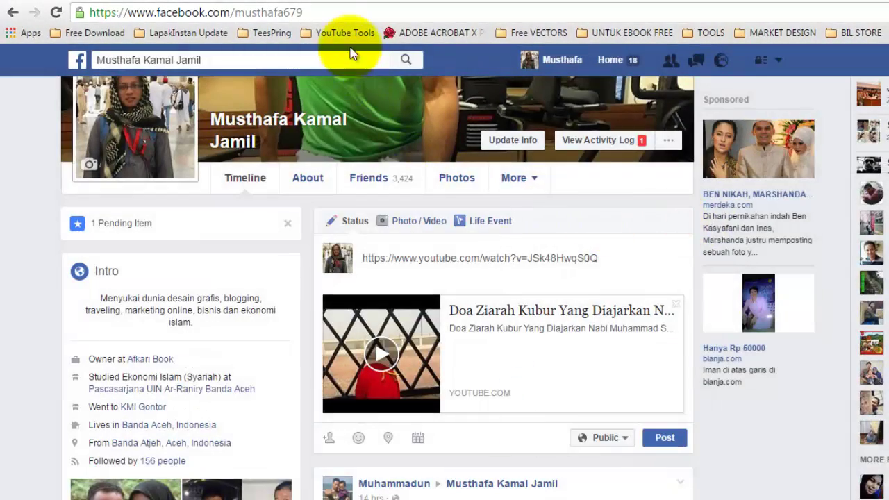
# - Open the bookmarked yt2fb.com site in place of the Facebook page, leaving the unsaved post behind
pyautogui.click(339, 35)
pyautogui.click(339, 53)
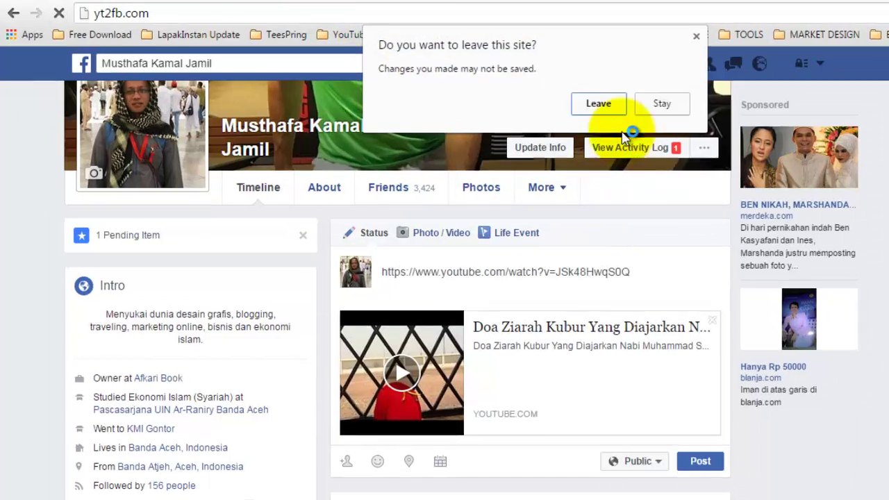
pyautogui.click(598, 104)
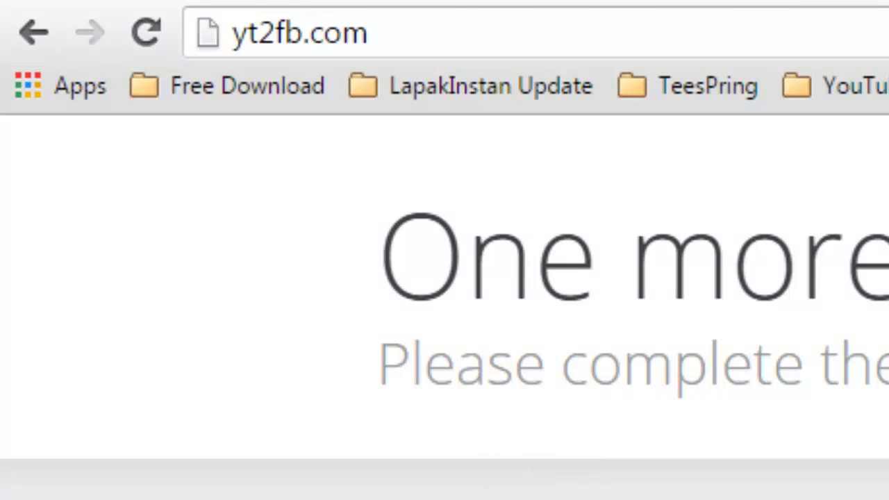
pyautogui.click(378, 35)
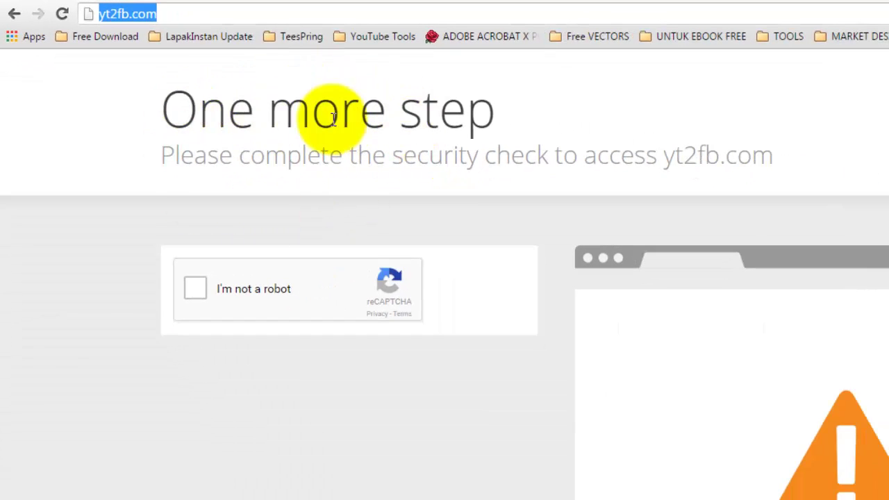
pyautogui.moveTo(495, 119); pyautogui.dragTo(158, 139)
pyautogui.click(158, 135)
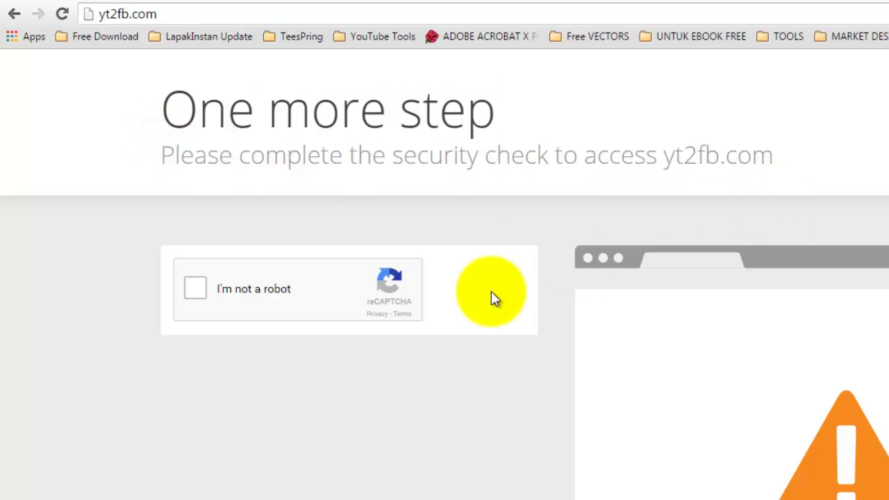
# - Pass the yt2fb.com reCAPTCHA check by selecting the six squares that contain street signs and submitting them for verification
pyautogui.click(194, 288)
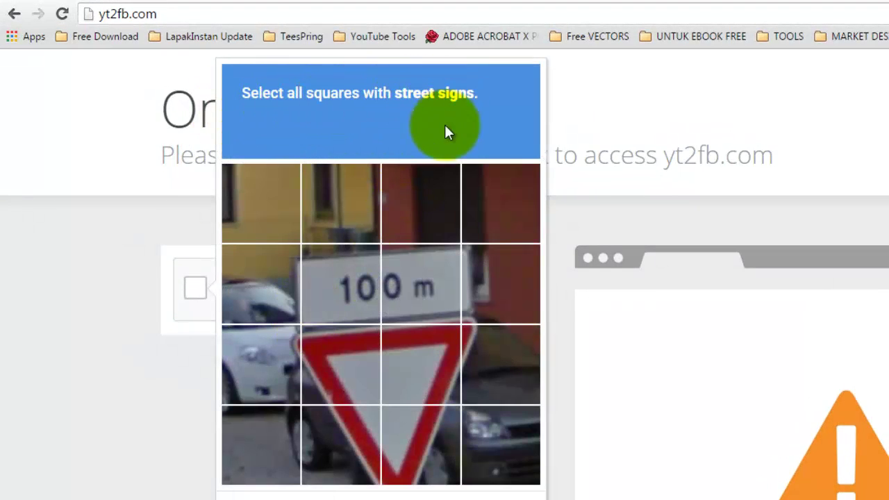
pyautogui.click(325, 297)
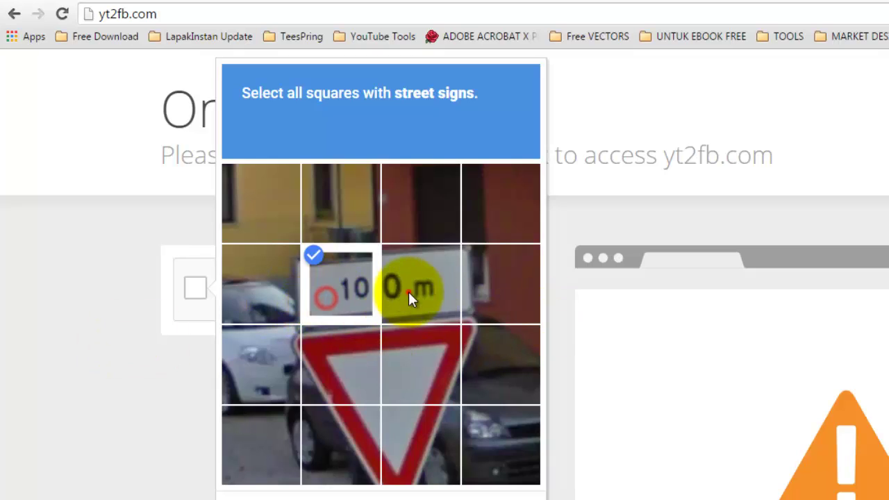
pyautogui.click(410, 294)
pyautogui.click(343, 389)
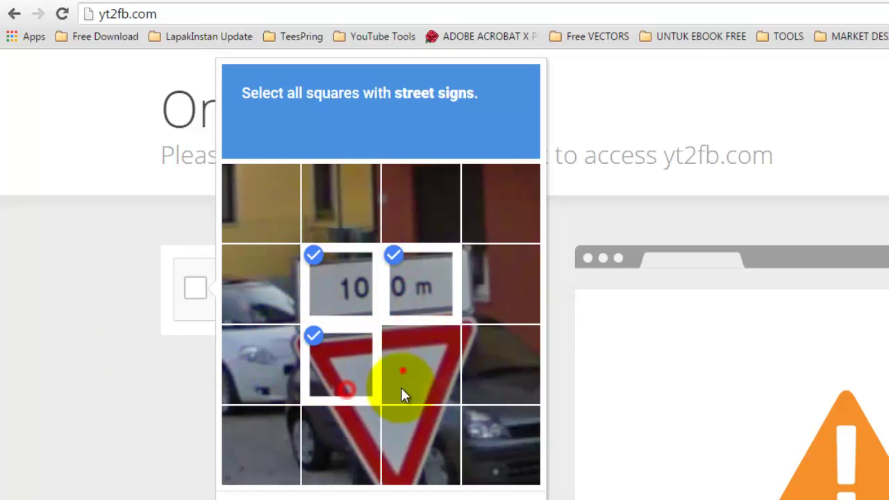
pyautogui.click(401, 386)
pyautogui.click(402, 441)
pyautogui.click(361, 448)
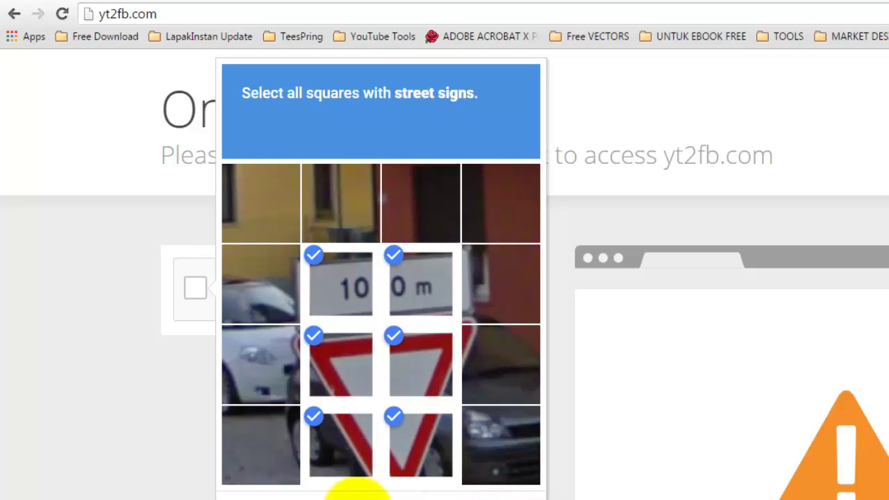
pyautogui.click(355, 493)
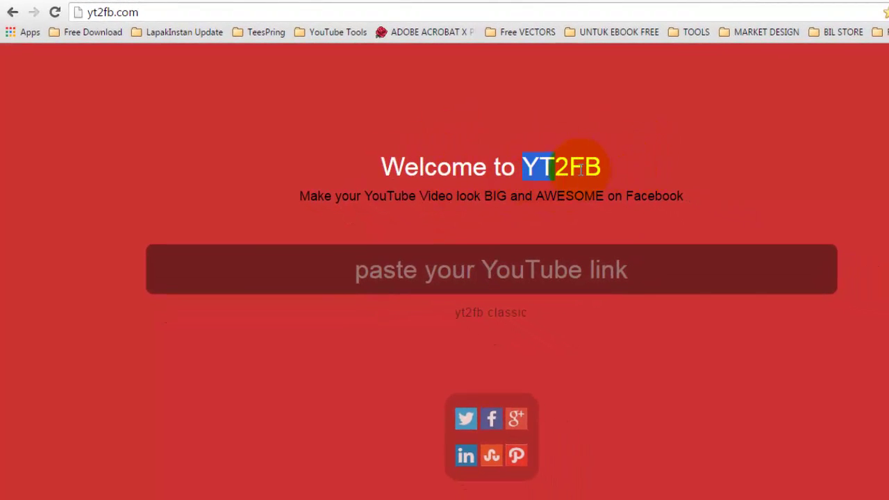
pyautogui.click(350, 228)
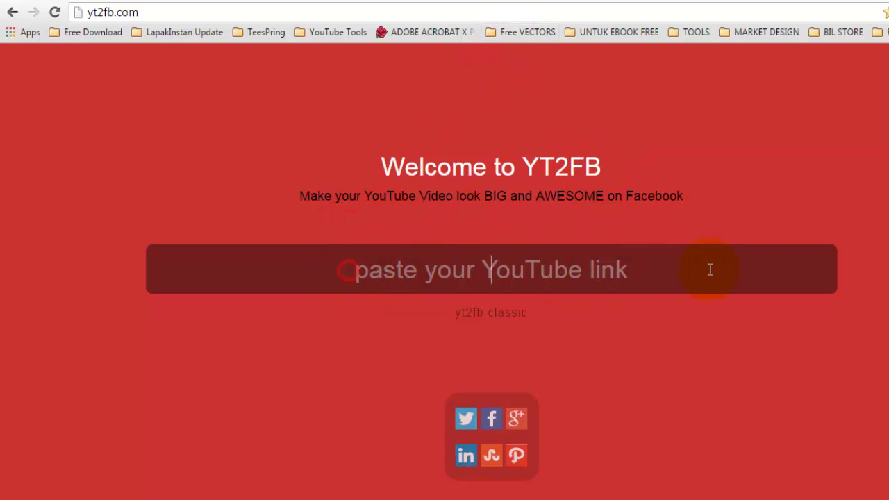
pyautogui.hotkey('ctrl', 'v')
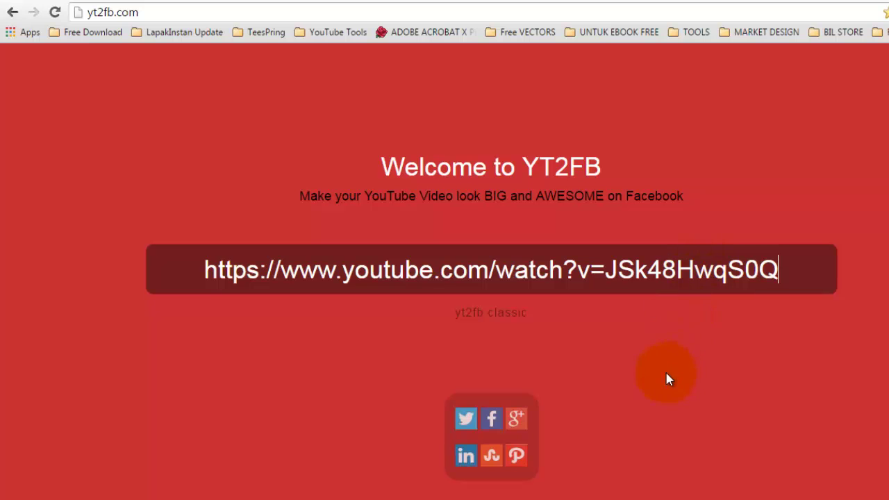
pyautogui.press('Return')
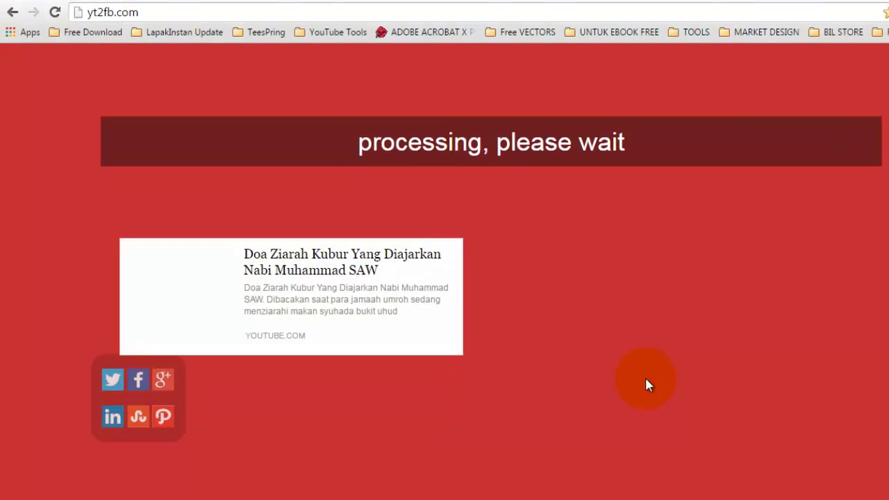
# - Compare the before and after previews of the video and open the PRO Toolbox options
pyautogui.scroll(-1, 633, 366)
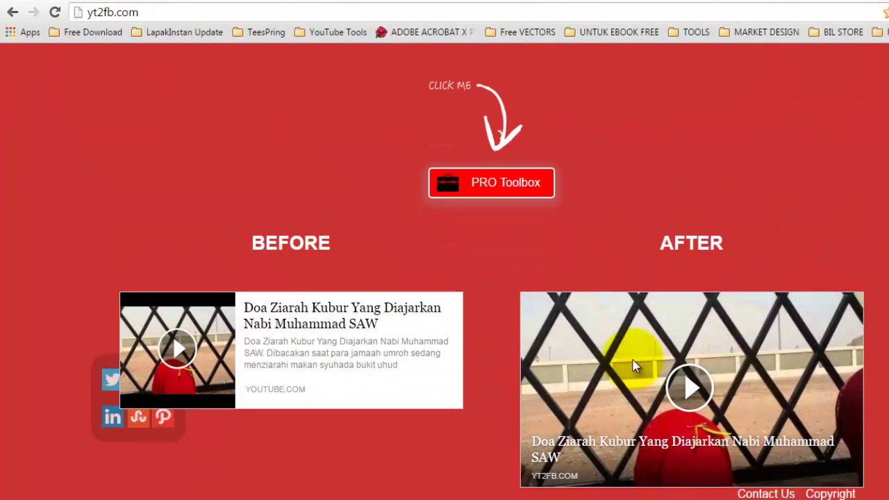
pyautogui.click(249, 294)
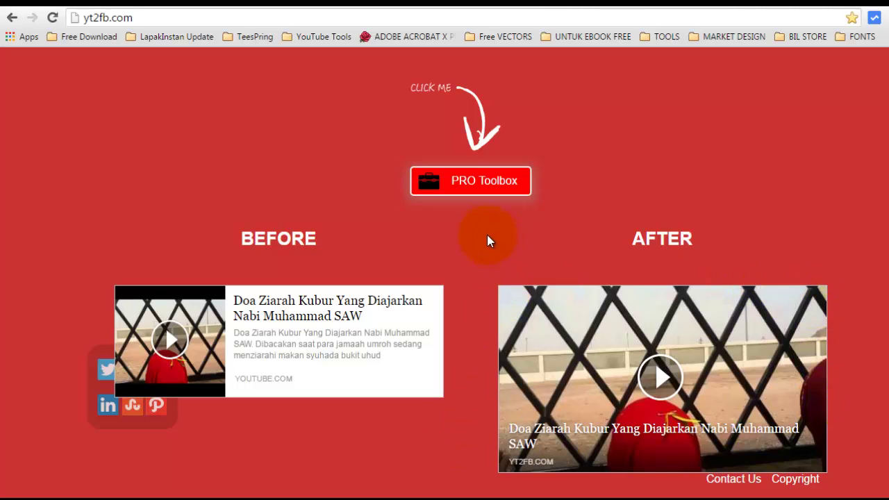
pyautogui.click(476, 191)
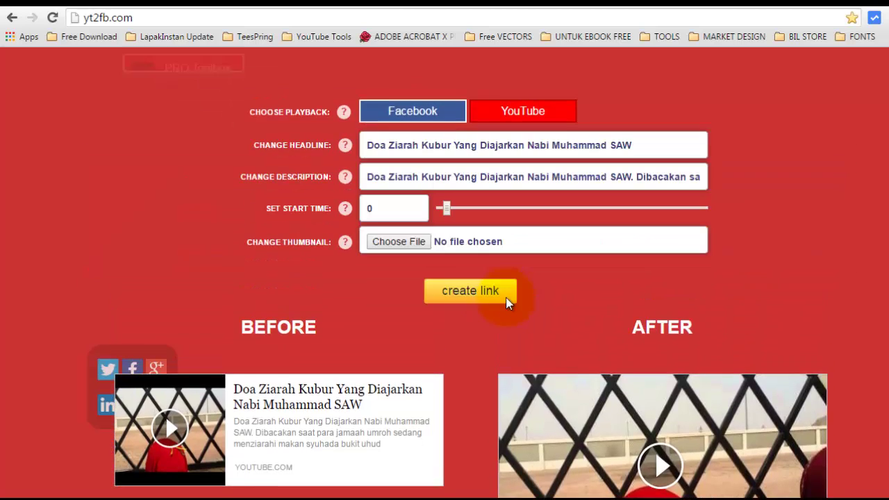
pyautogui.scroll(-1, 127, 291)
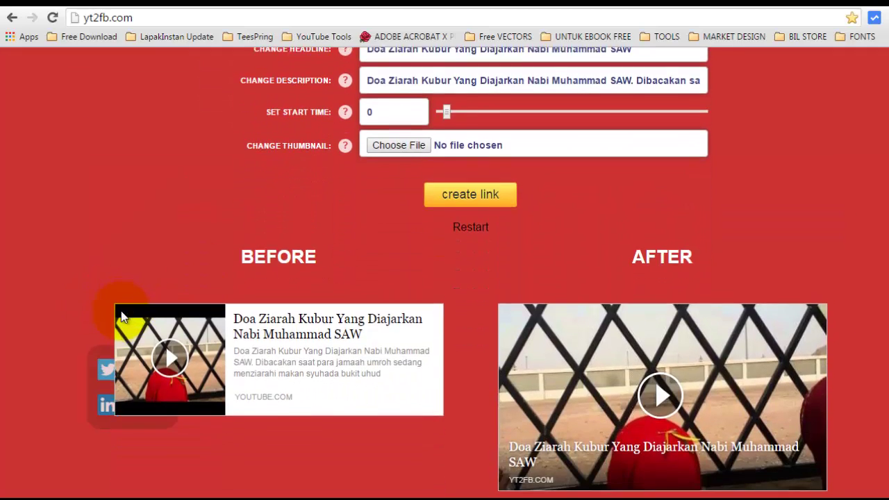
pyautogui.scroll(1, 119, 313)
# - Review the playback, headline, description, start time and thumbnail options, and create the link with the existing settings
pyautogui.moveTo(526, 170)
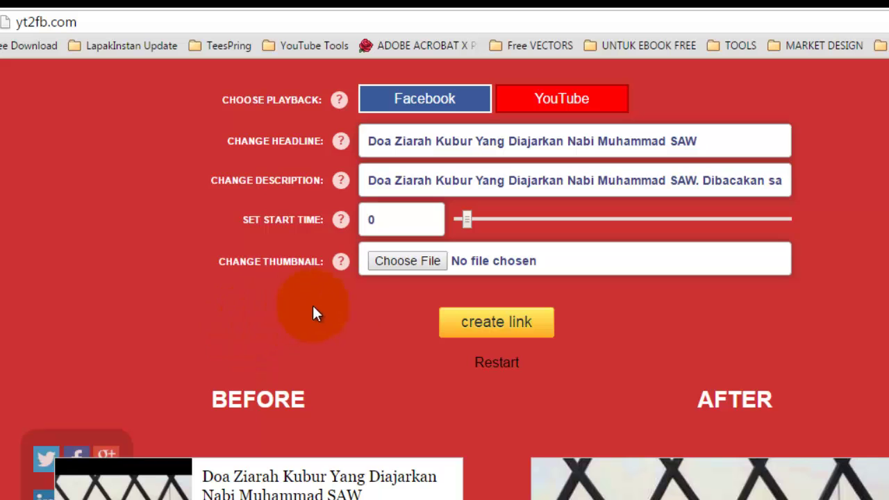
pyautogui.scroll(-3, 420, 371)
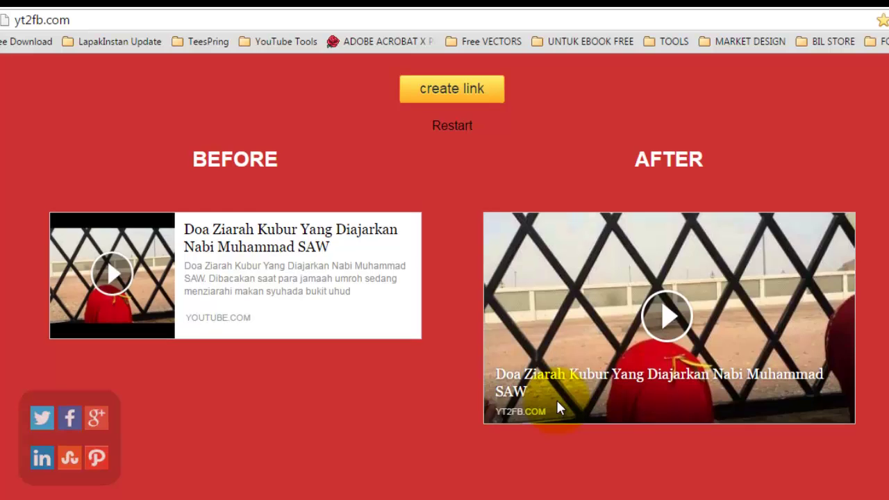
pyautogui.scroll(3, 556, 403)
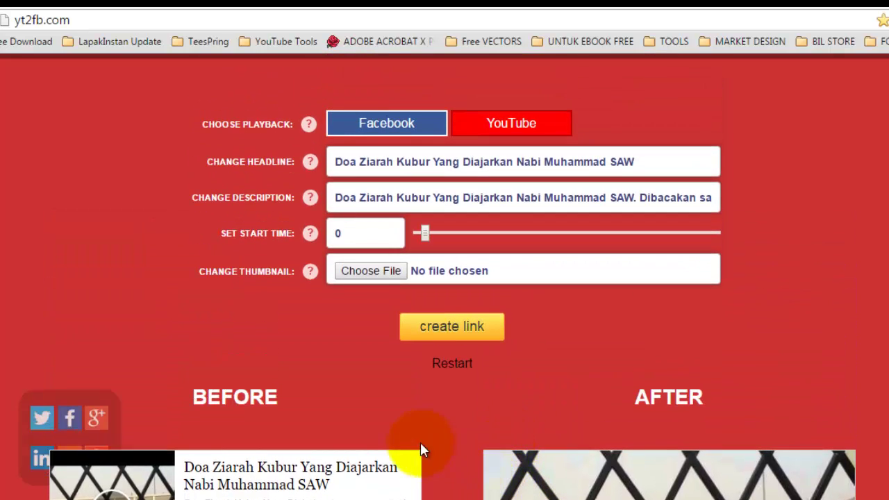
pyautogui.click(457, 332)
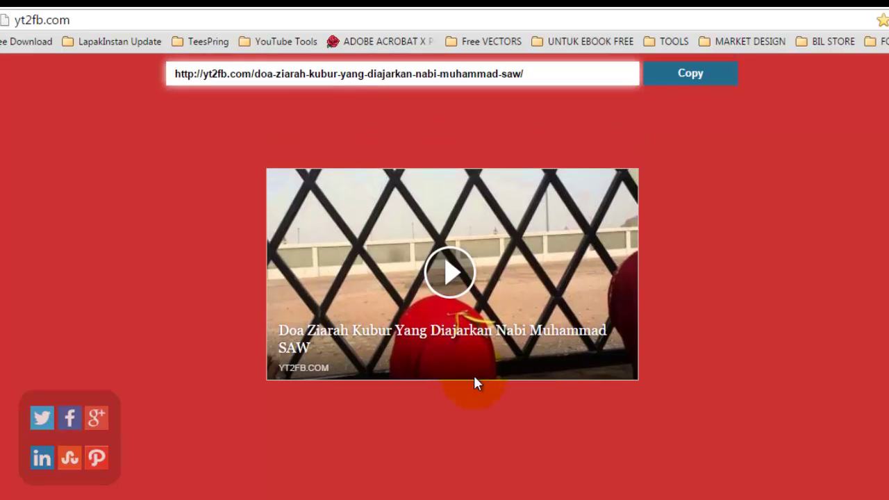
pyautogui.click(507, 75)
pyautogui.moveTo(529, 73); pyautogui.dragTo(169, 90)
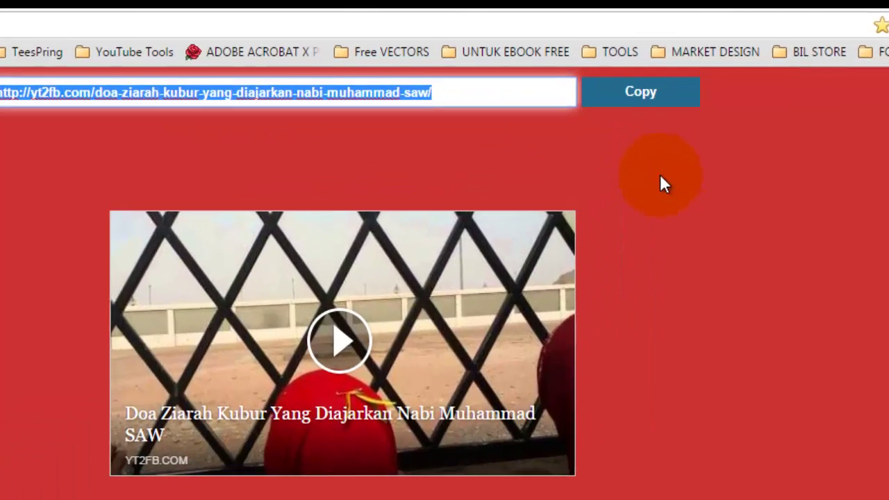
pyautogui.click(693, 77)
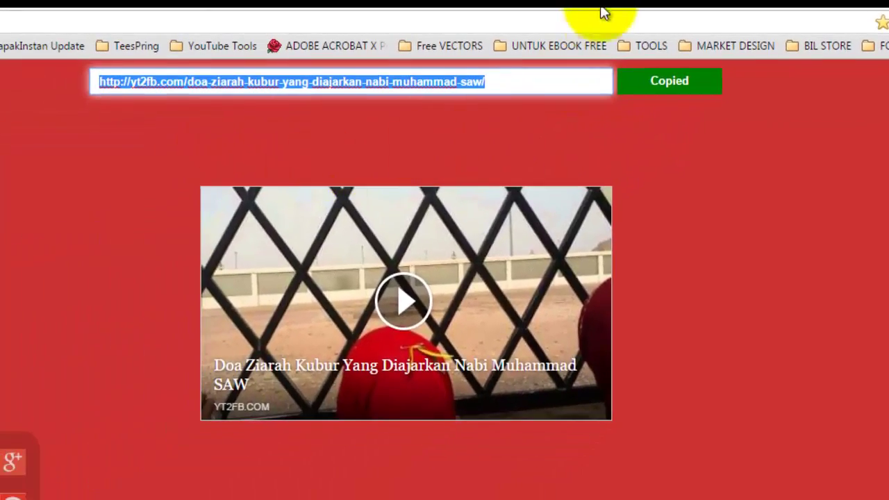
# - Switch to the Facebook page and open the account's own profile timeline
pyautogui.click(604, 8)
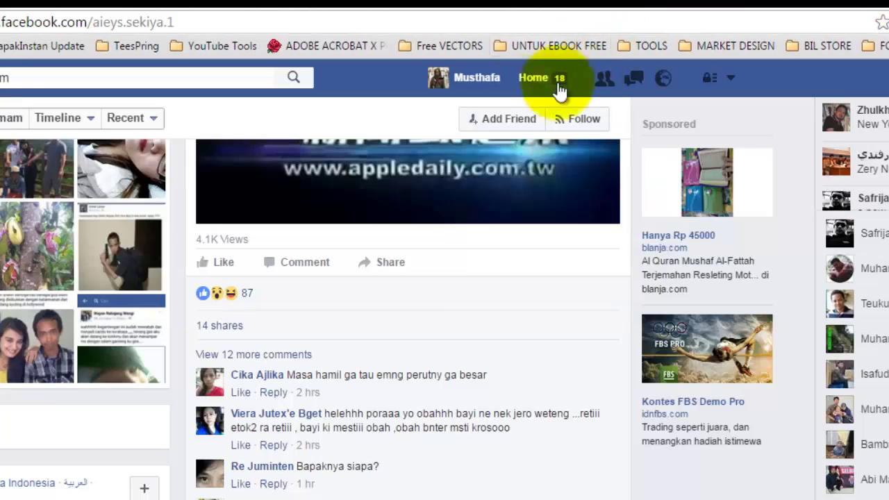
pyautogui.scroll(-10, 412, 308)
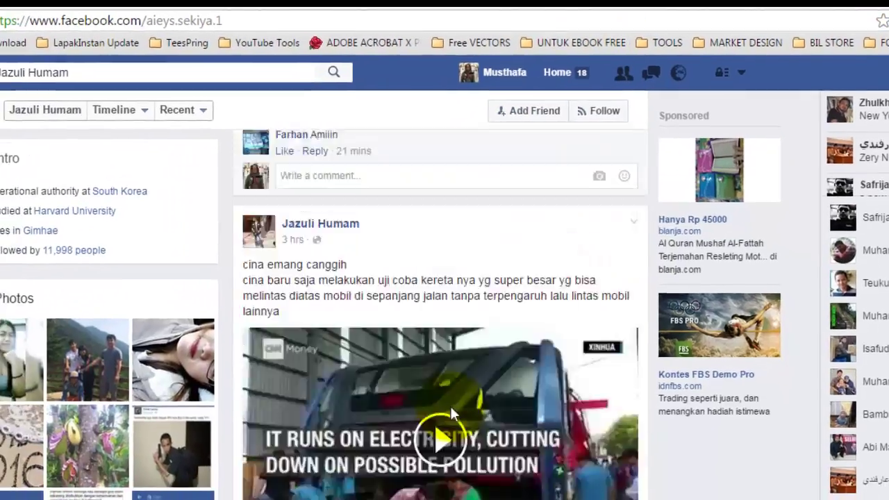
pyautogui.scroll(10, 450, 406)
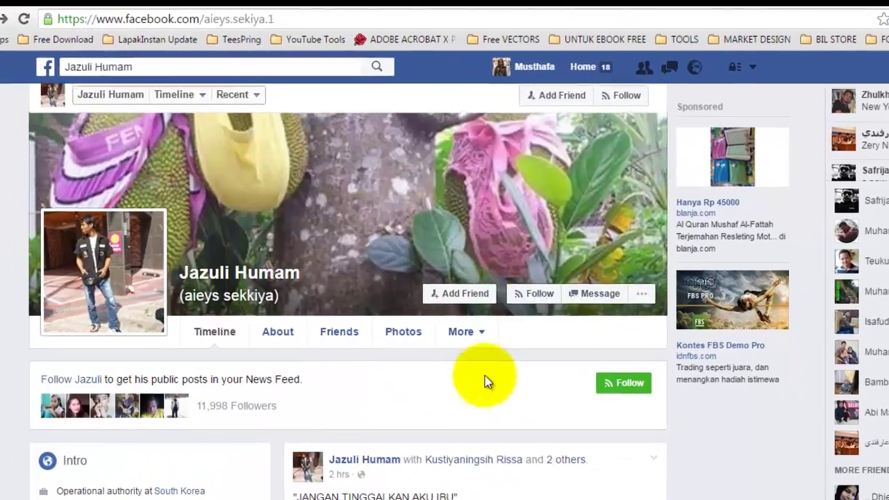
pyautogui.click(499, 72)
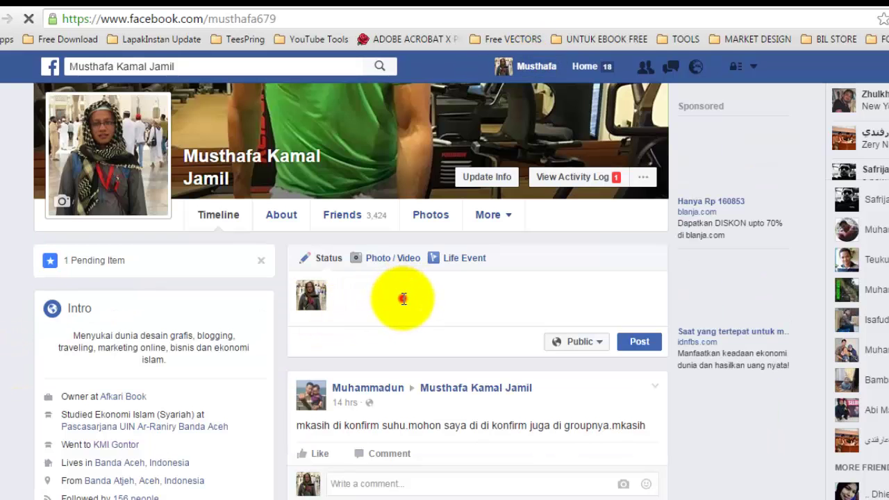
pyautogui.click(403, 298)
pyautogui.rightClick(403, 300)
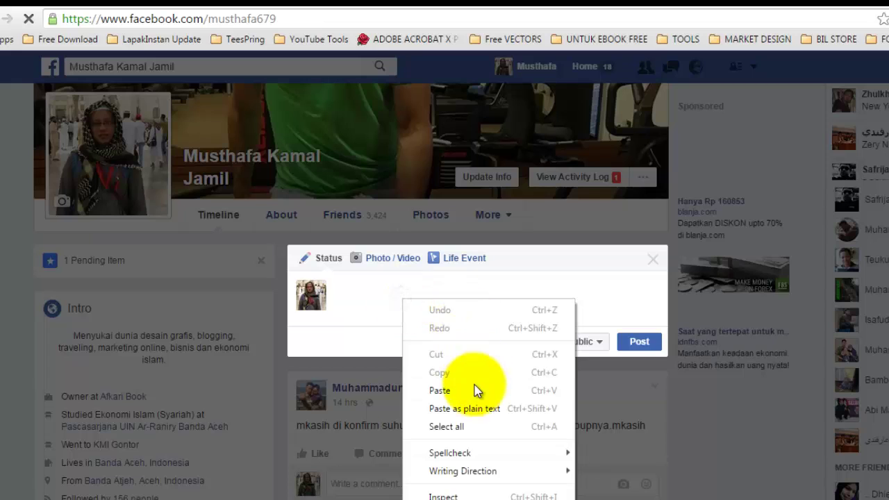
pyautogui.click(475, 389)
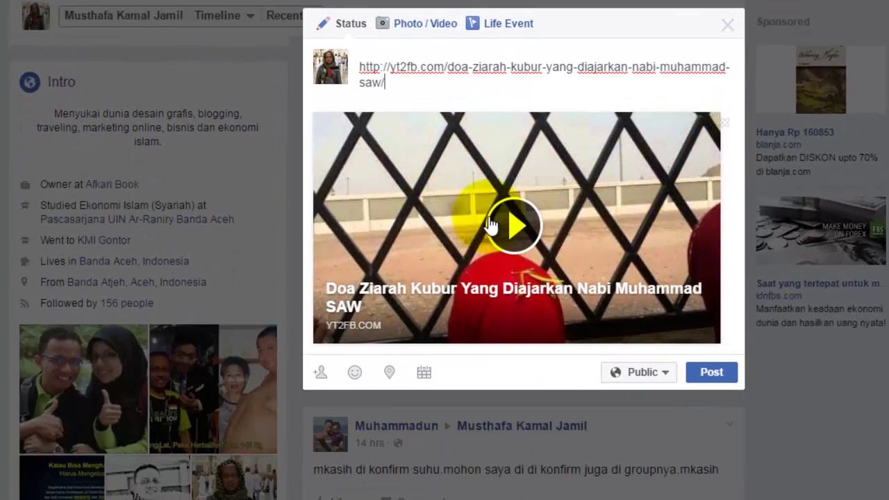
# - Replace the link text in the status with "Doa Ziarah Kubur yang Diajarkan Nabi Muhammad SAW" and publish the post
pyautogui.click(387, 82)
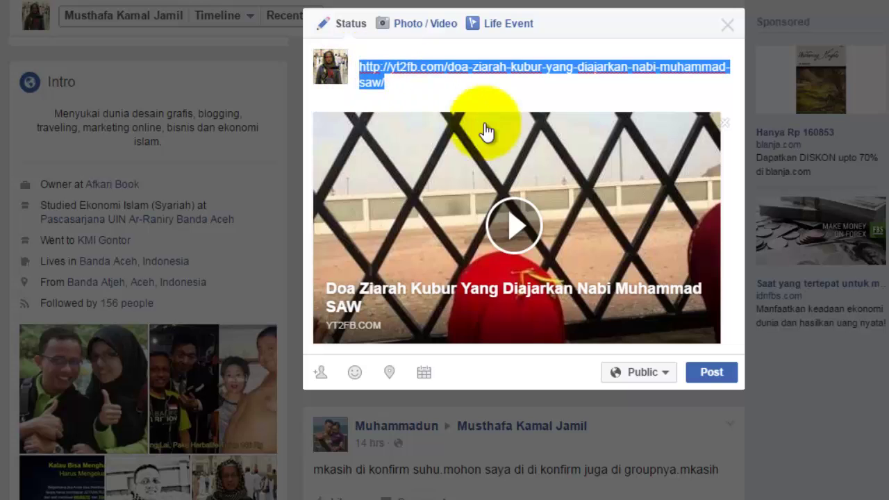
pyautogui.write('D')
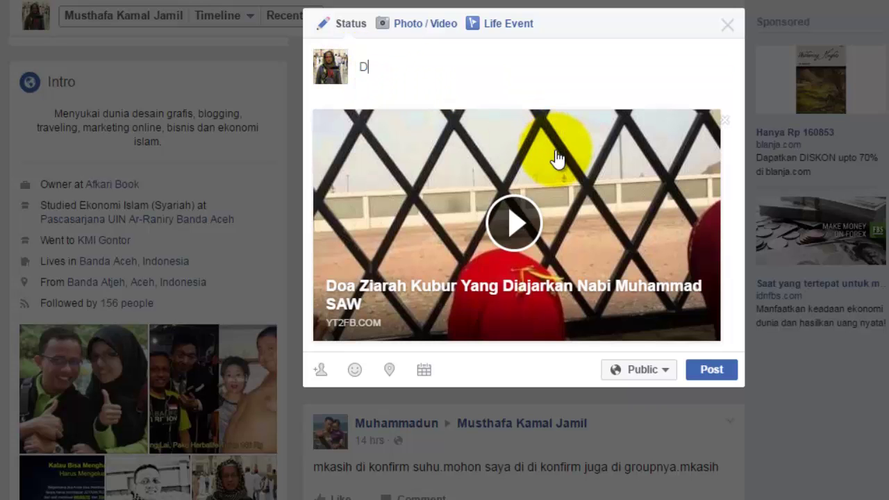
pyautogui.write('oa ')
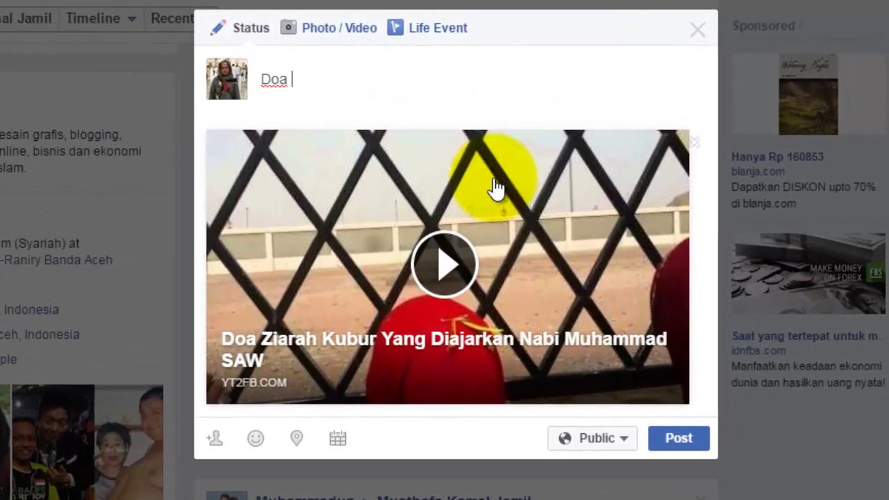
pyautogui.write('Za')
pyautogui.press('BackSpace')
pyautogui.write('iarah Kubur')
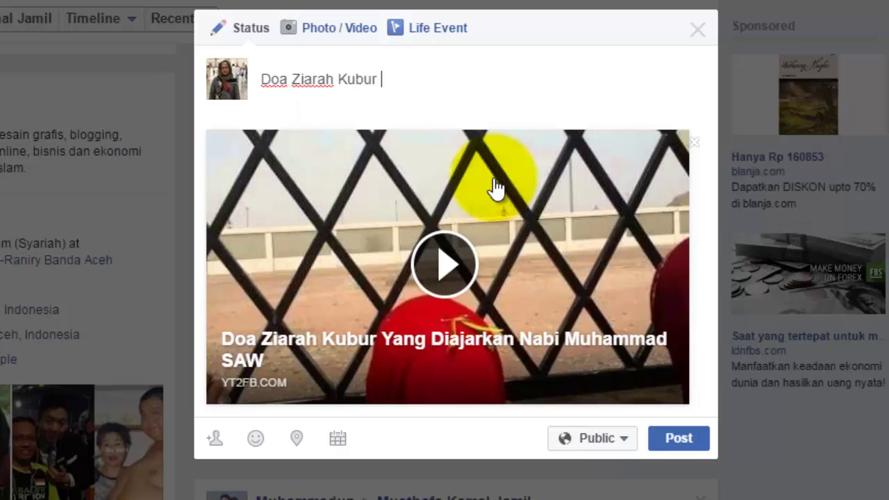
pyautogui.write(' yang Diajar')
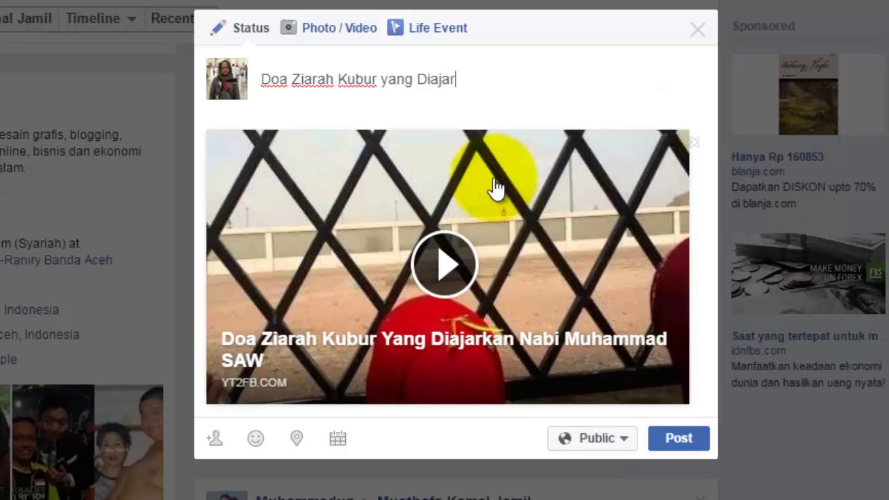
pyautogui.write('kan R')
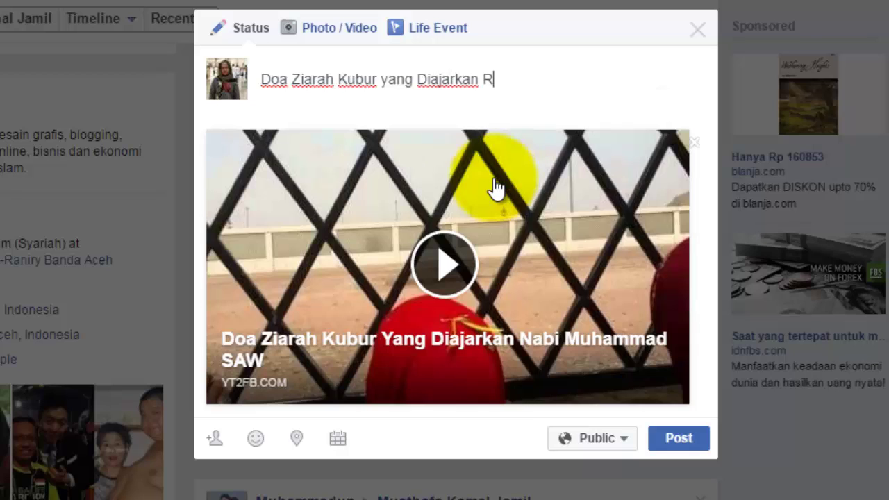
pyautogui.write('a')
pyautogui.press('BackSpace')
pyautogui.press('BackSpace')
pyautogui.write('Nabi Muhammad ')
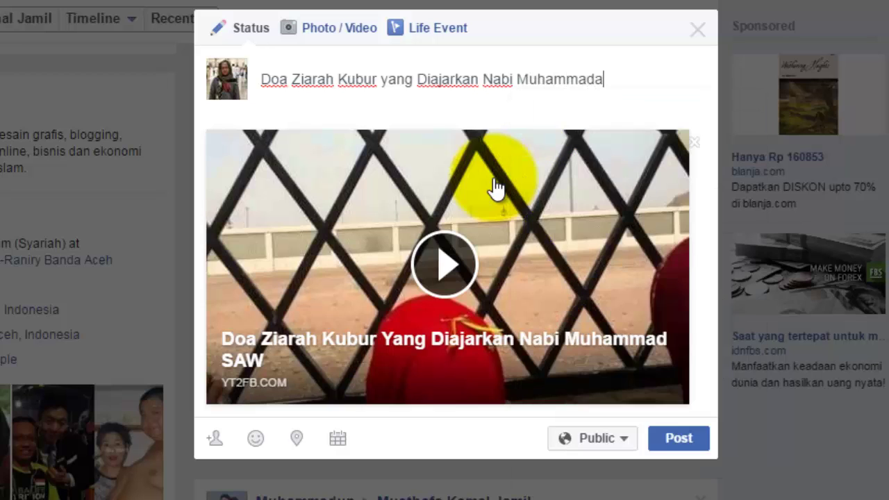
pyautogui.write('SAW')
pyautogui.click(681, 439)
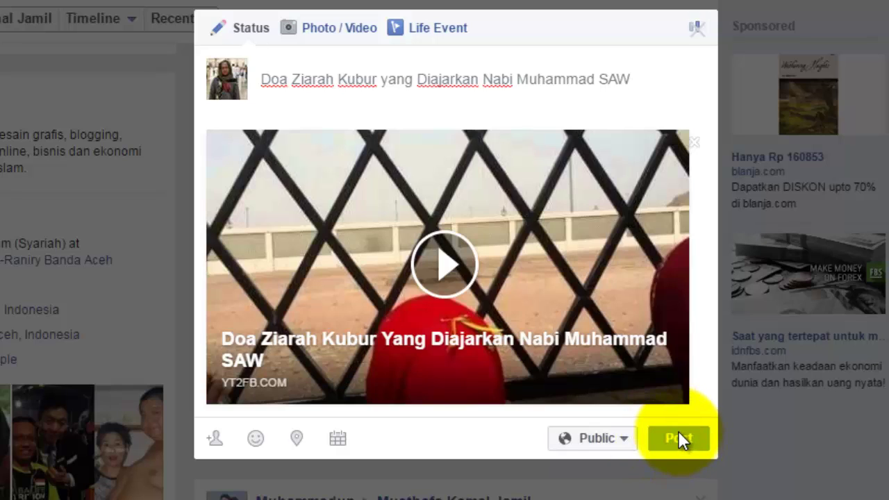
# - Examine the caption and the video preview of the newly published post on the timeline
pyautogui.scroll(-3, 517, 172)
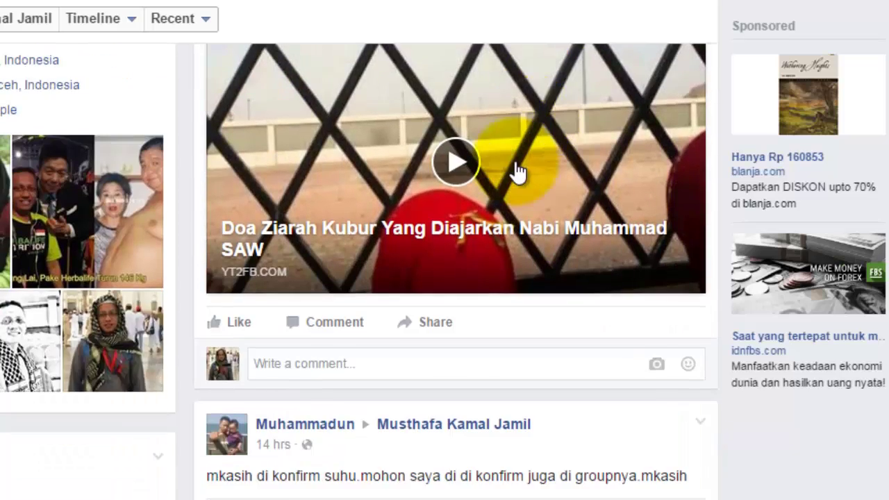
pyautogui.scroll(-1, 424, 199)
pyautogui.scroll(3, 409, 250)
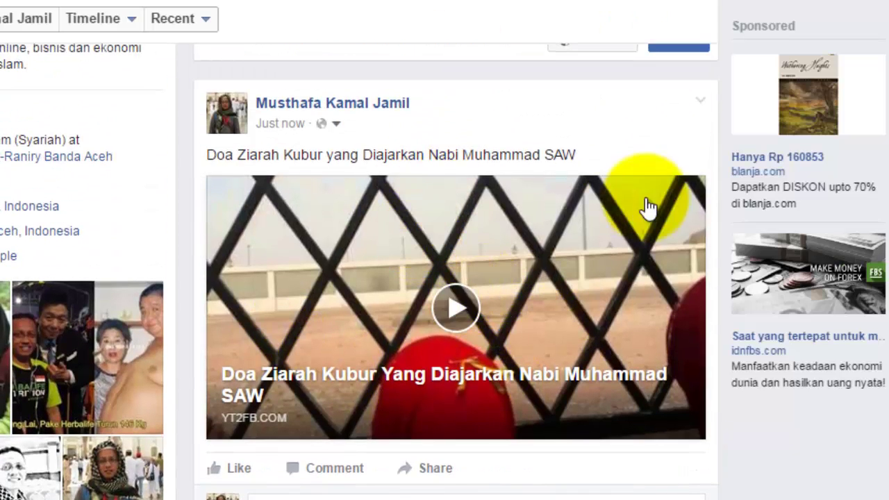
pyautogui.moveTo(417, 154); pyautogui.dragTo(524, 154)
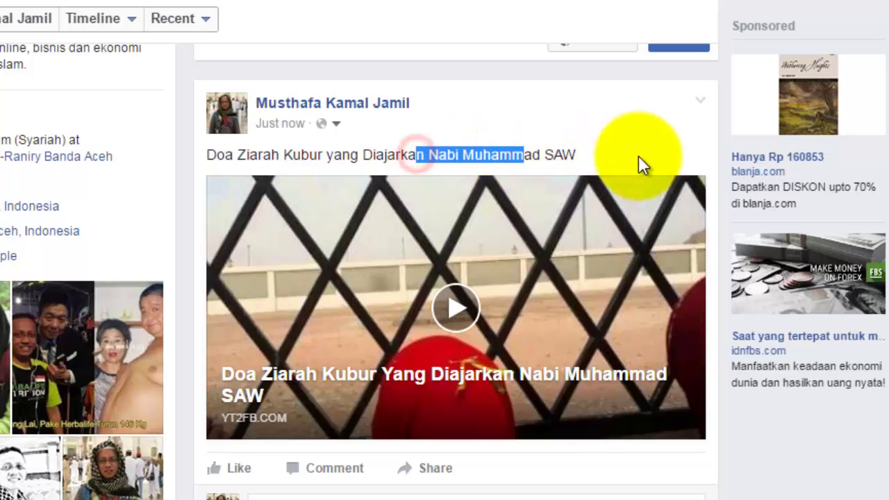
pyautogui.click(300, 154)
pyautogui.click(207, 154)
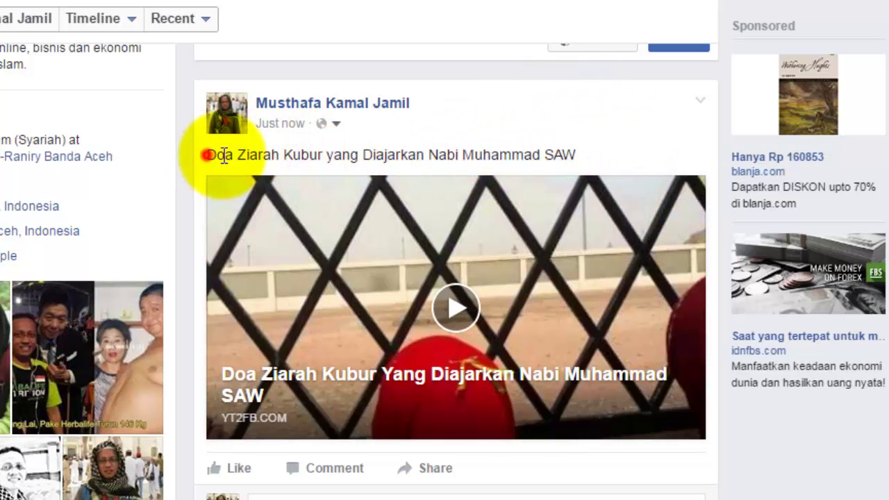
pyautogui.moveTo(223, 155); pyautogui.dragTo(426, 162)
pyautogui.click(461, 159)
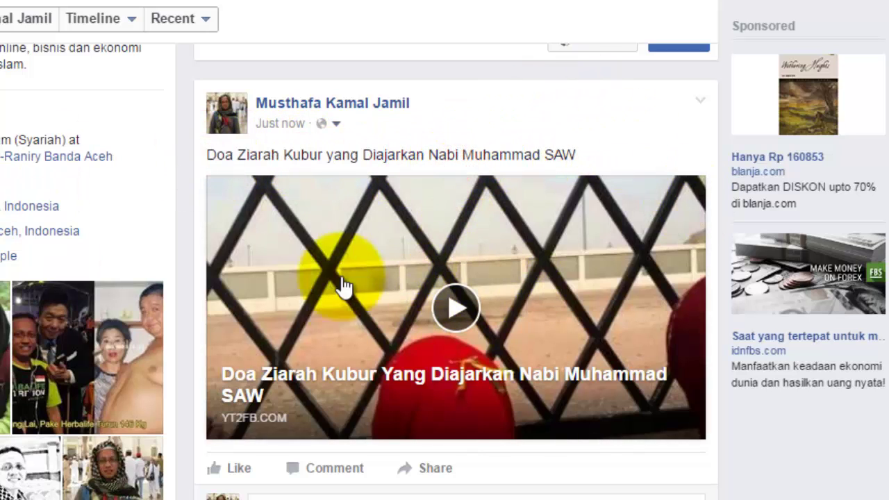
# - Play the video inside the new post, look over the older video posts below it, and pause the playback
pyautogui.click(456, 308)
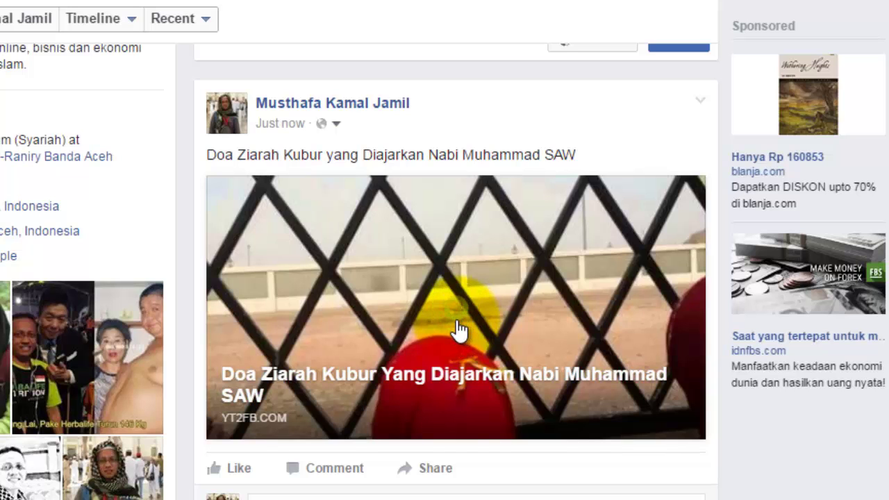
pyautogui.scroll(-2, 266, 412)
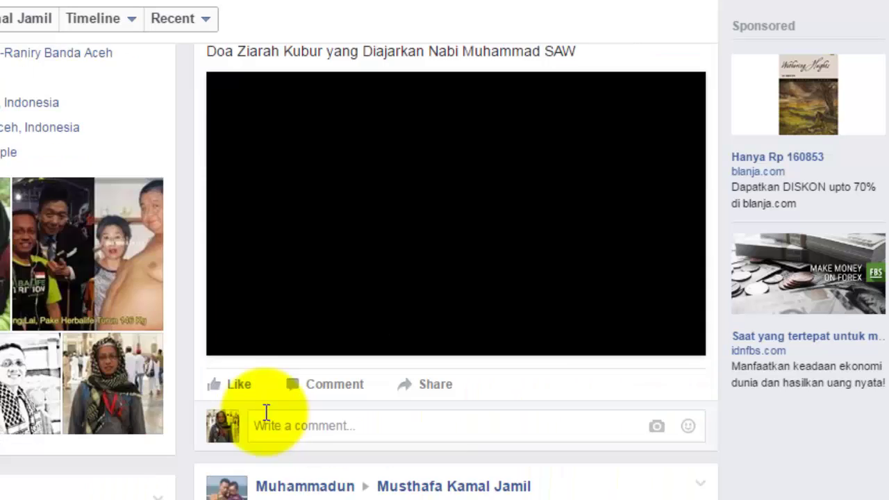
pyautogui.scroll(-5, 266, 412)
pyautogui.scroll(2, 407, 353)
pyautogui.scroll(-7, 407, 436)
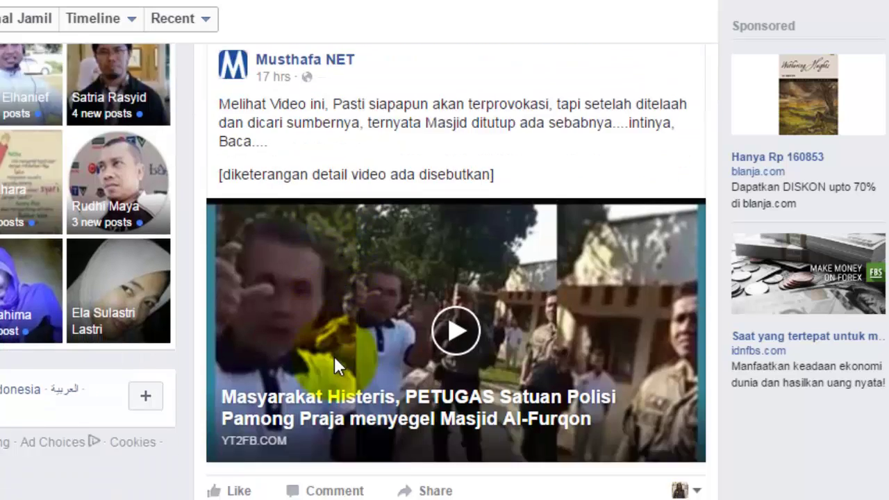
pyautogui.scroll(-1, 334, 364)
pyautogui.scroll(12, 476, 406)
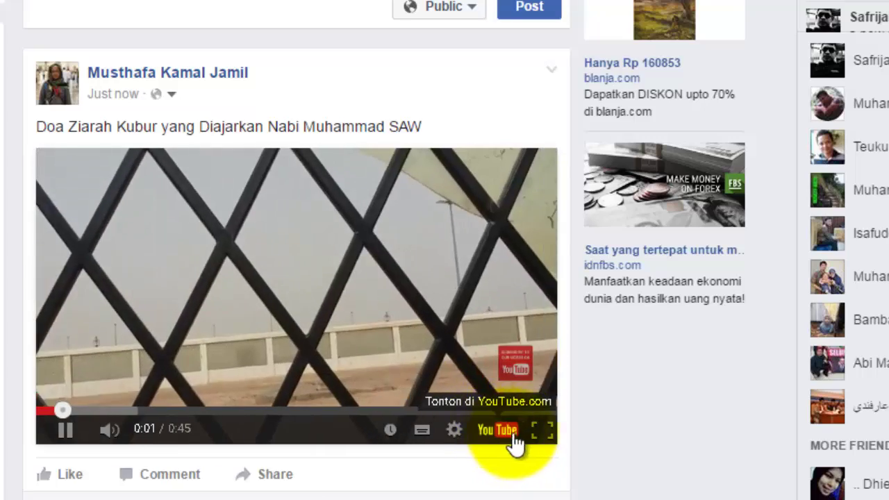
pyautogui.click(63, 431)
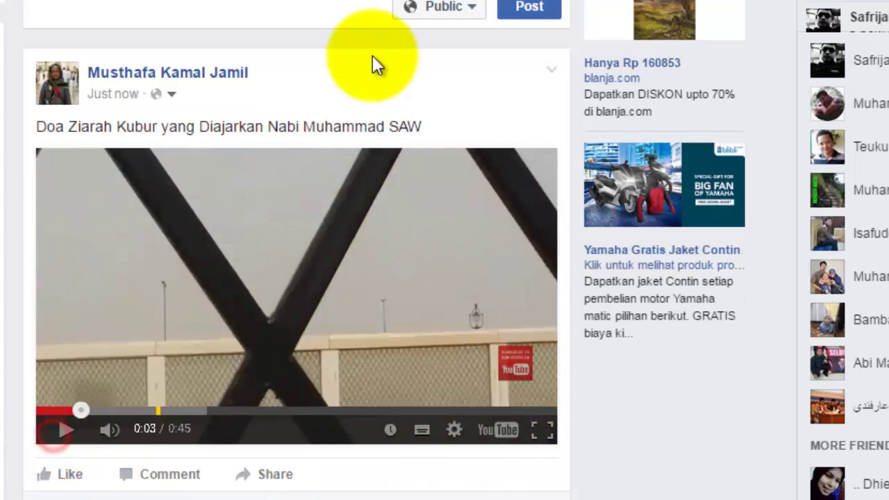
pyautogui.scroll(3, 372, 57)
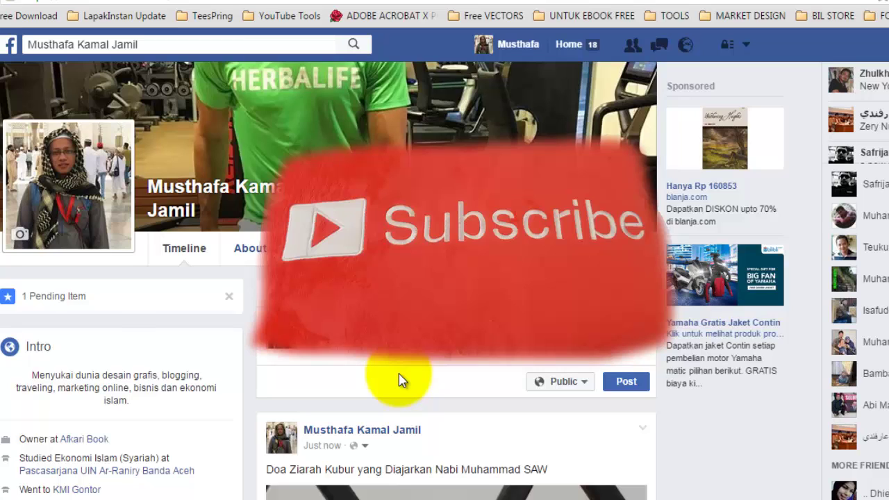
pyautogui.scroll(-1, 525, 381)
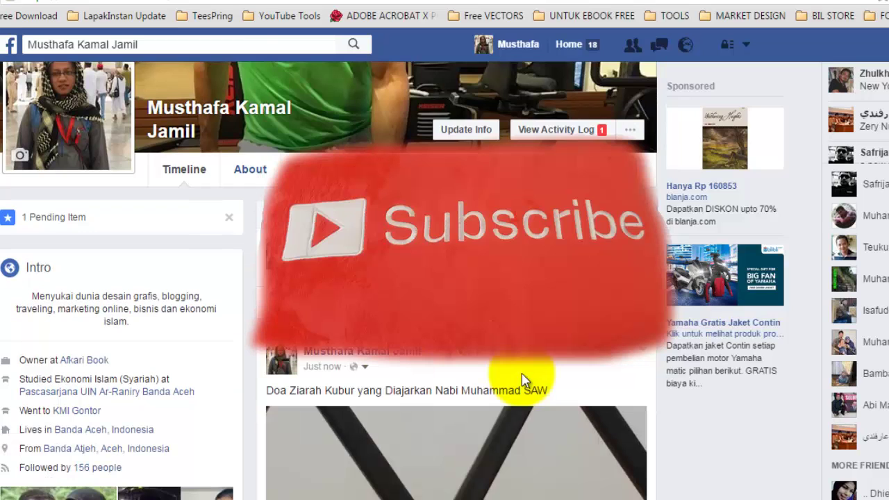